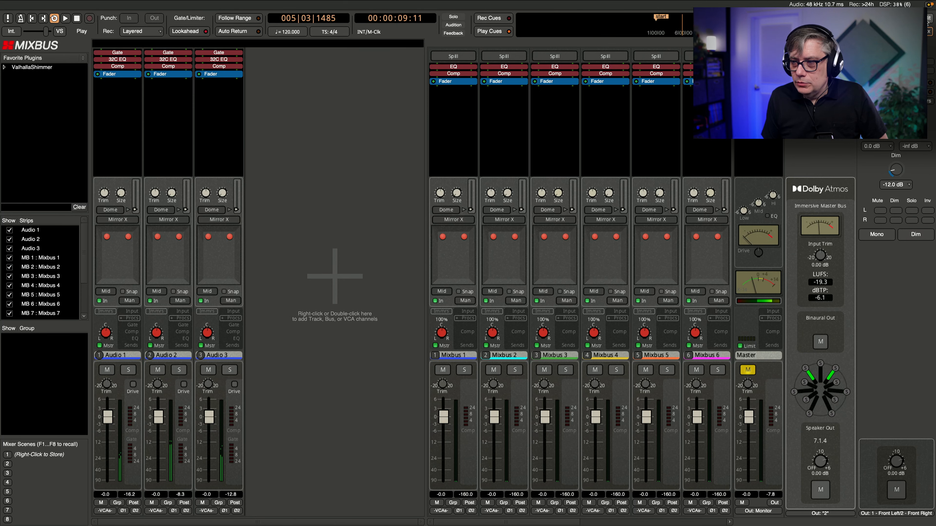
Step: Stop playback and disable immersive panning for the session, agreeing to delete the existing surround panner state
key("alt+e")
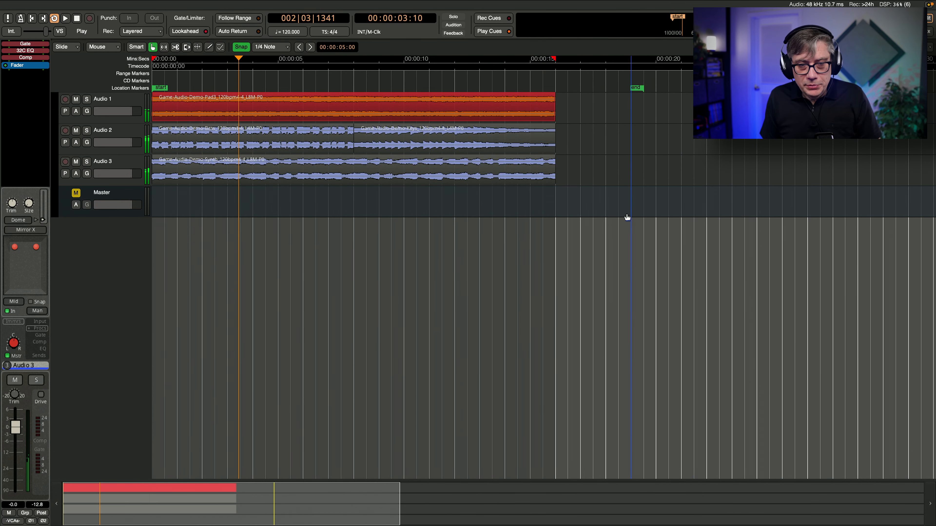
key("space")
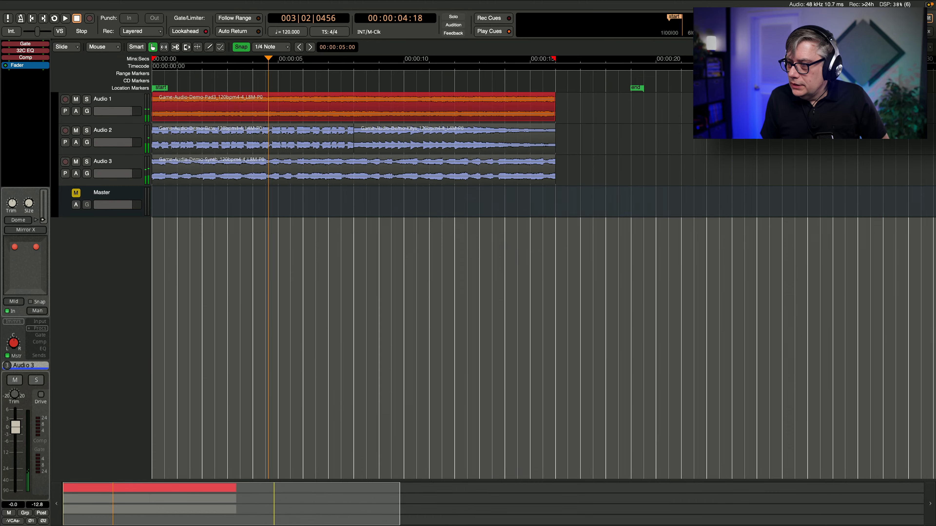
left_click(39, 6)
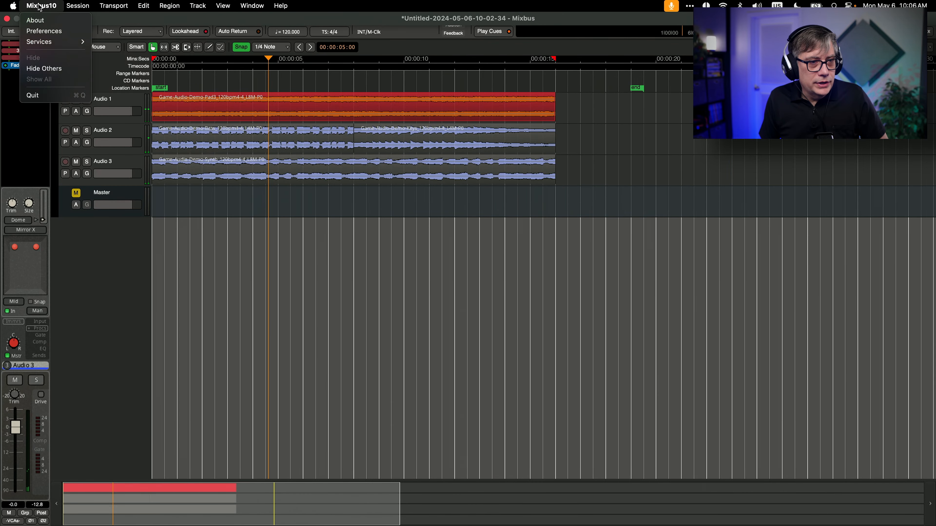
mouse_move(70, 6)
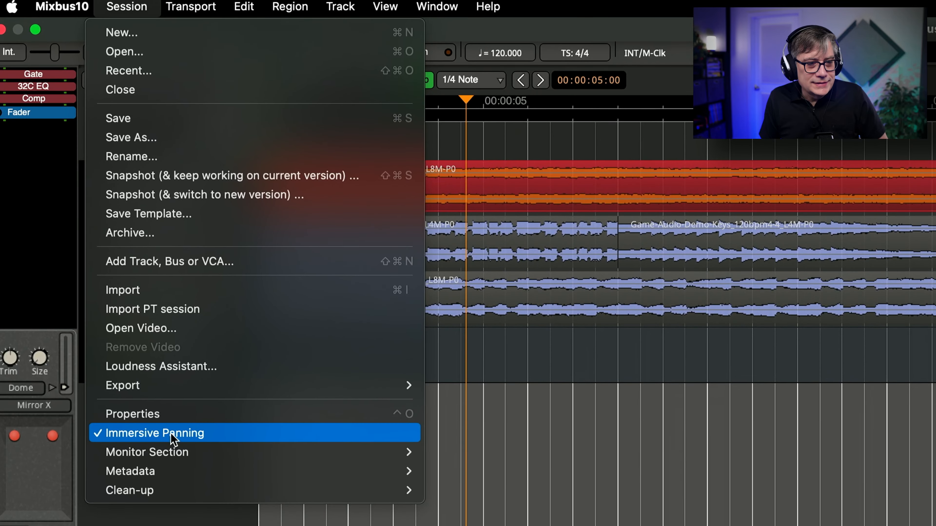
left_click(172, 435)
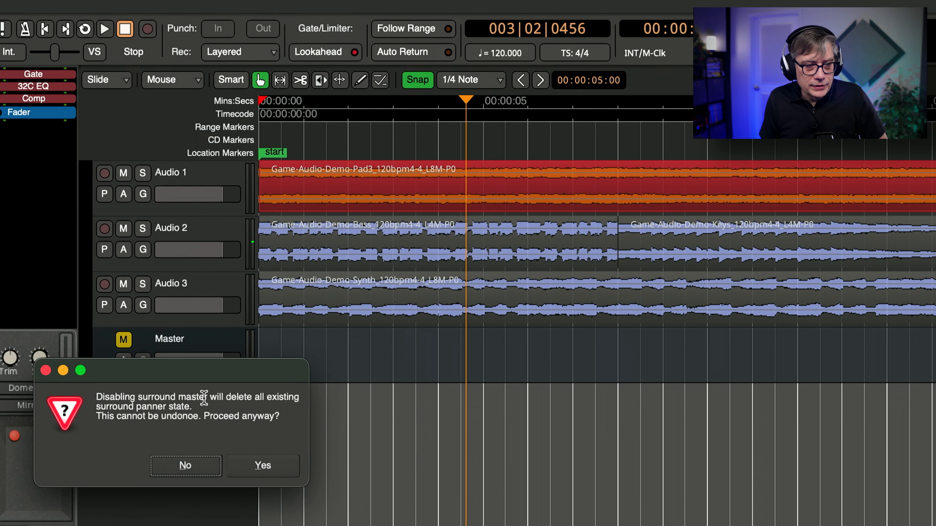
left_click_drag(206, 378, 604, 268)
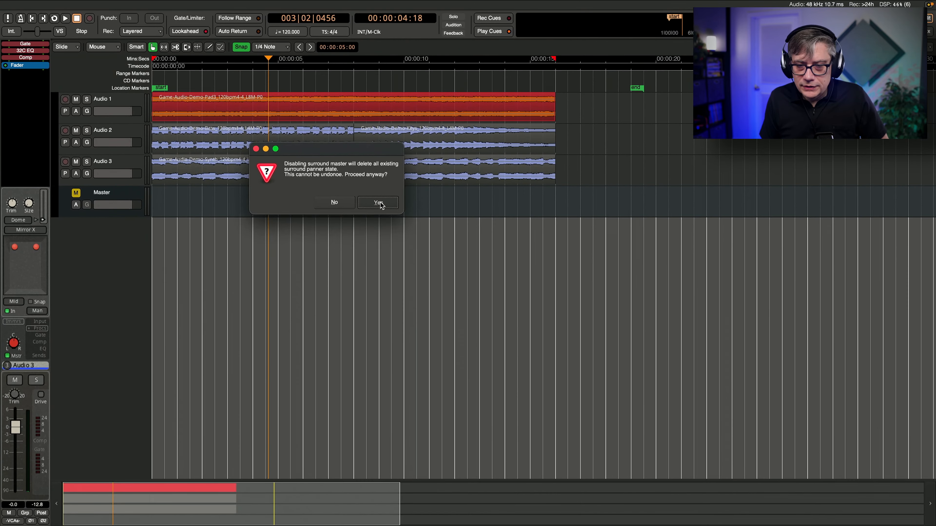
left_click(660, 356)
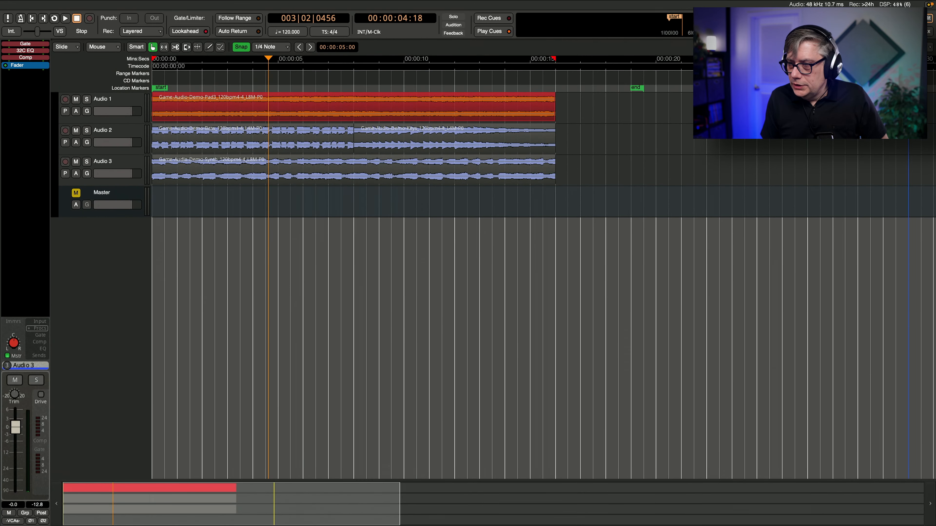
Step: In the mixer, unmute the Master channel and insert Fiedler Audio's Dolby Atmos Composer (VST3) on it
key("alt+m")
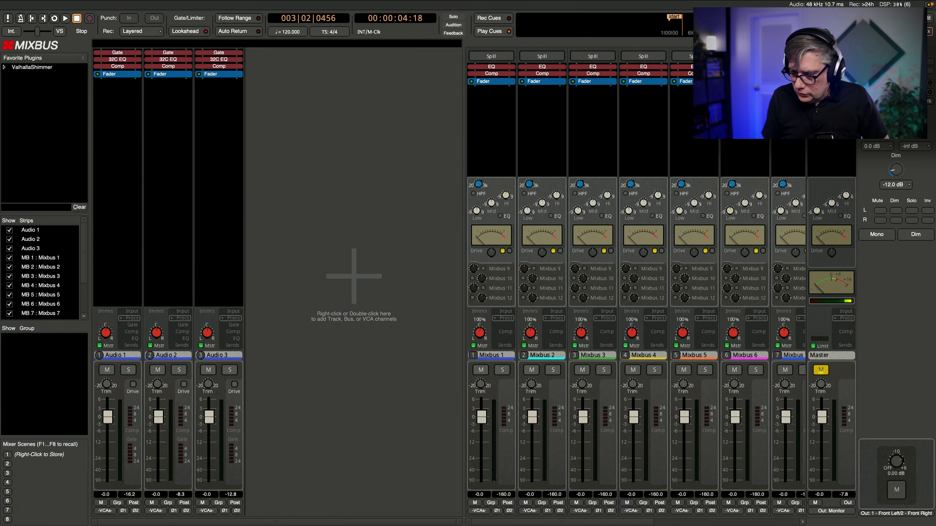
left_click(822, 371)
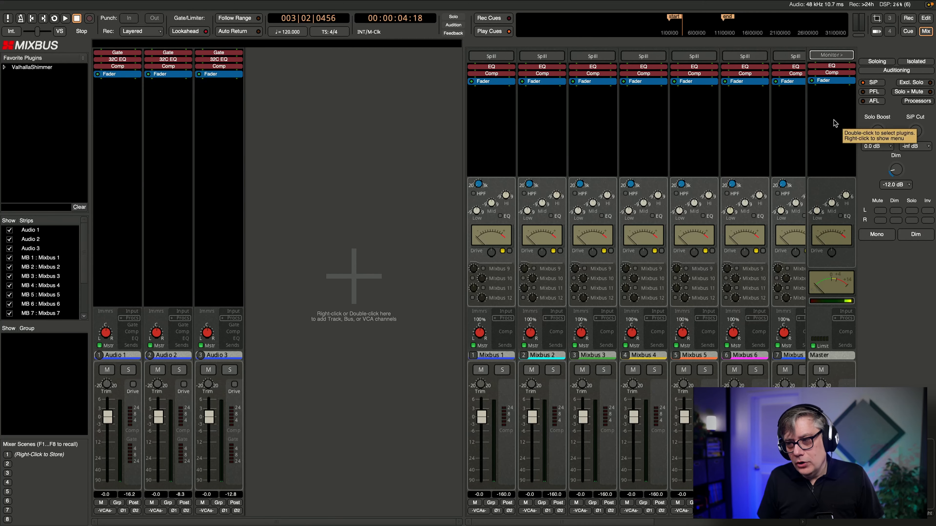
right_click(831, 108)
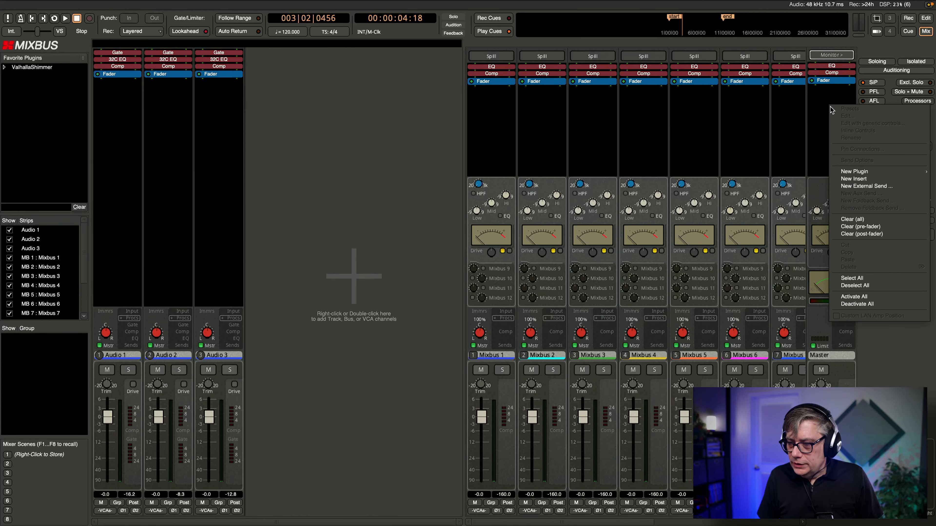
mouse_move(851, 175)
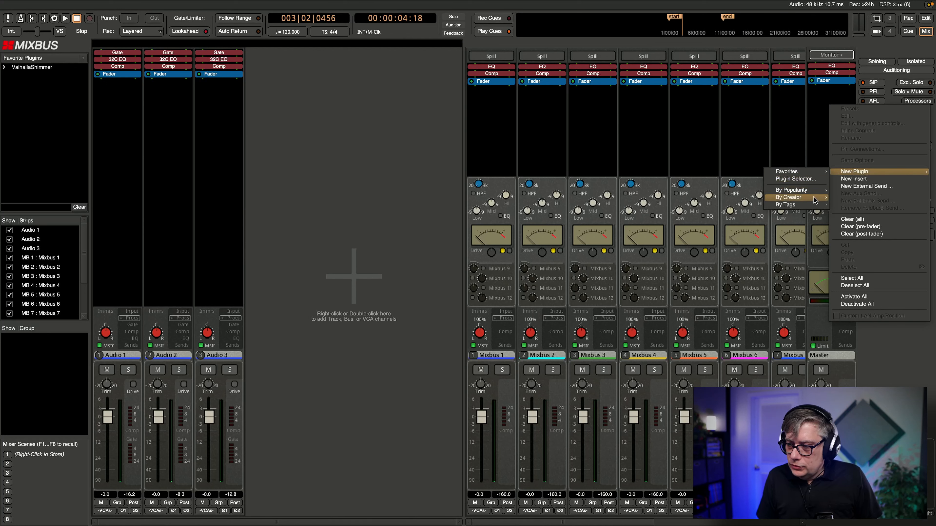
mouse_move(814, 199)
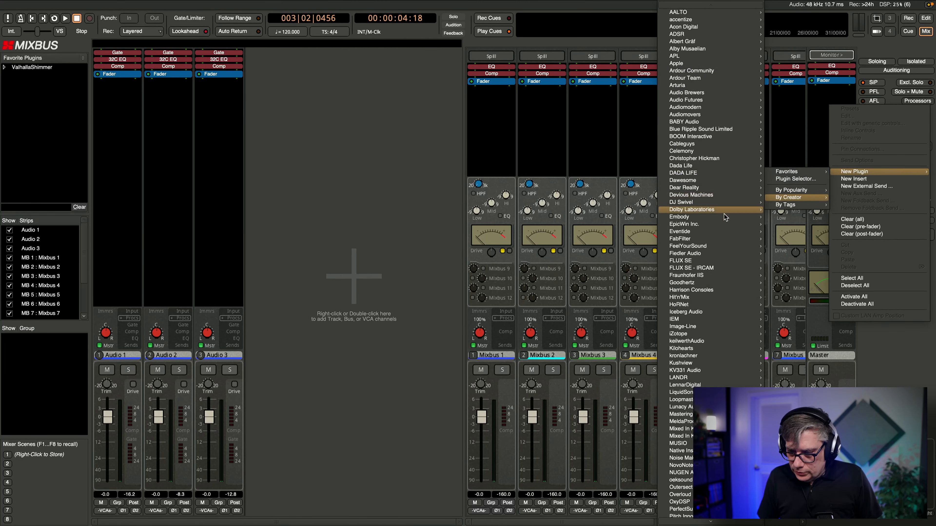
mouse_move(715, 254)
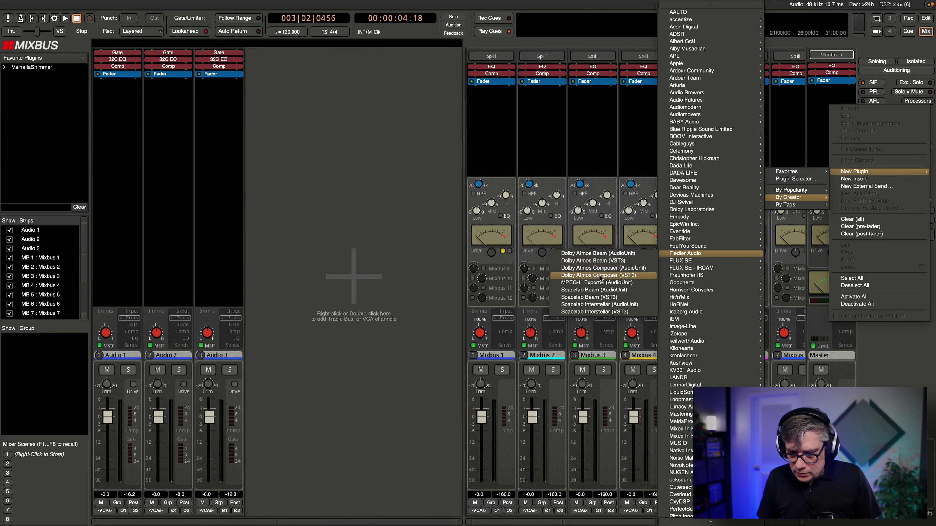
left_click(625, 276)
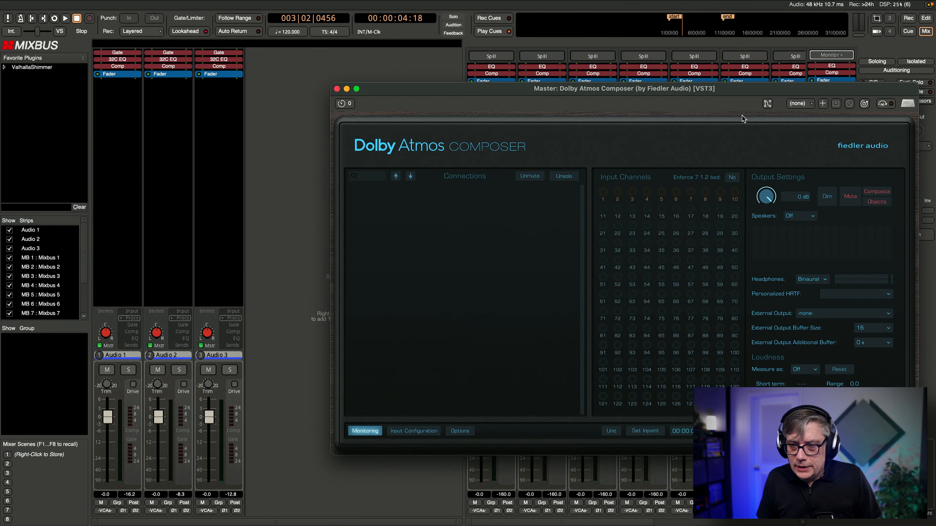
left_click_drag(733, 95, 608, 87)
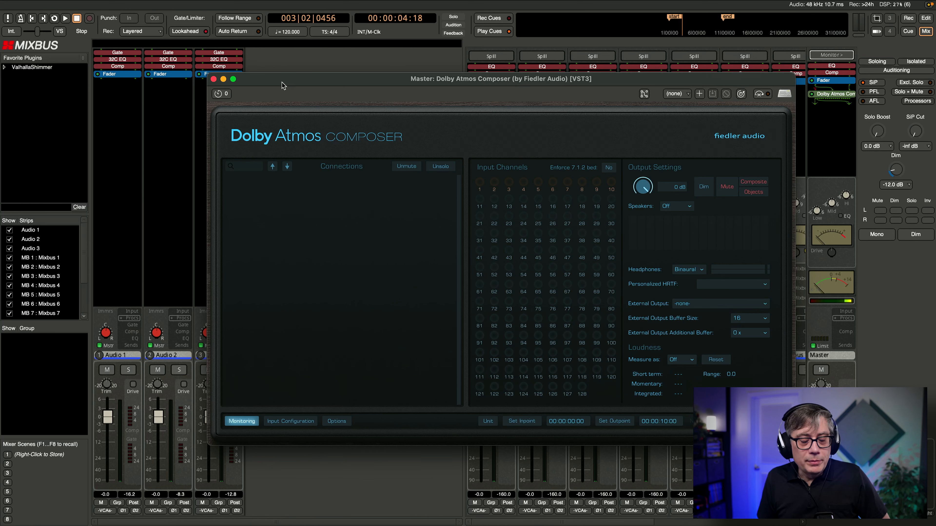
left_click(213, 80)
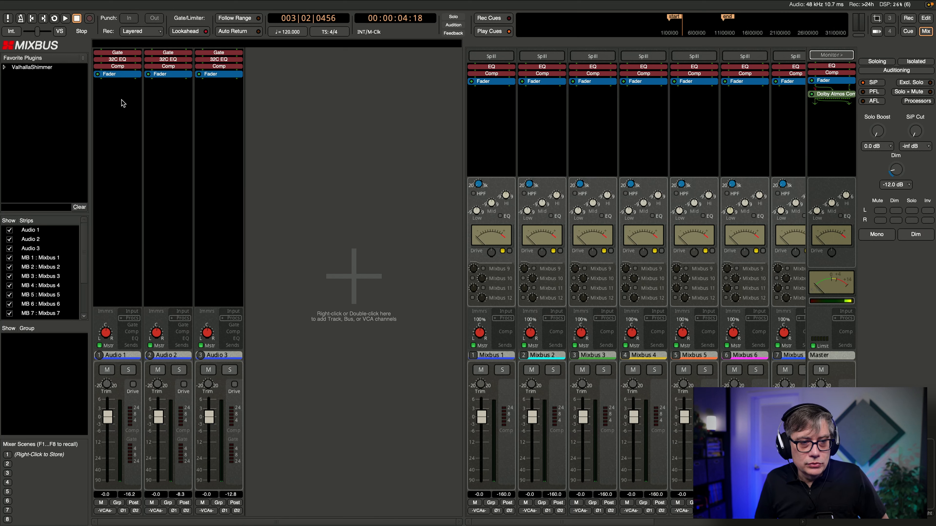
Step: Insert Fiedler Audio's Dolby Atmos Beam (VST3) plugin on the Audio 1 channel after its fader
right_click(120, 108)
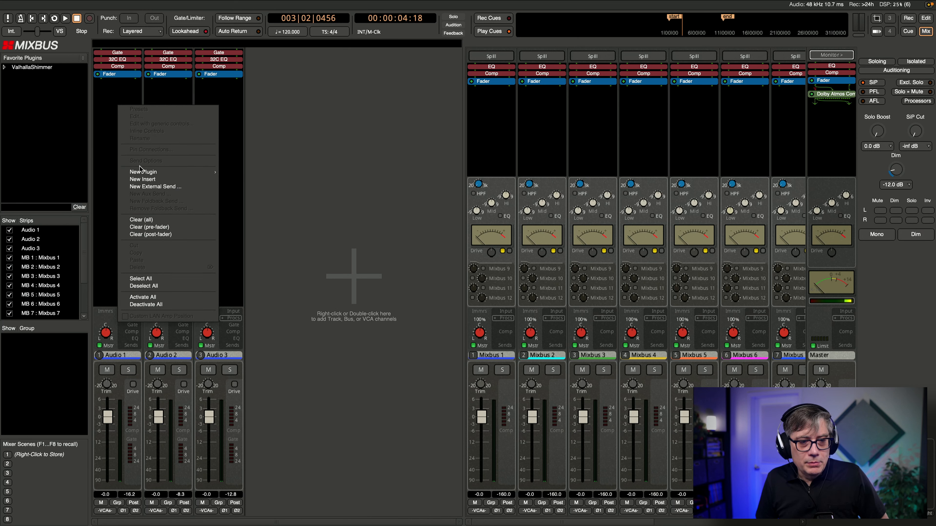
mouse_move(143, 173)
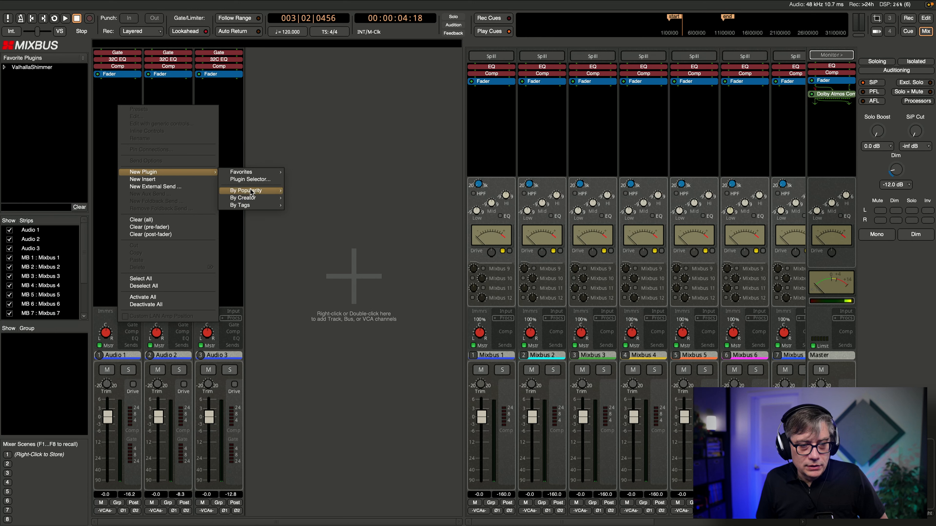
mouse_move(251, 201)
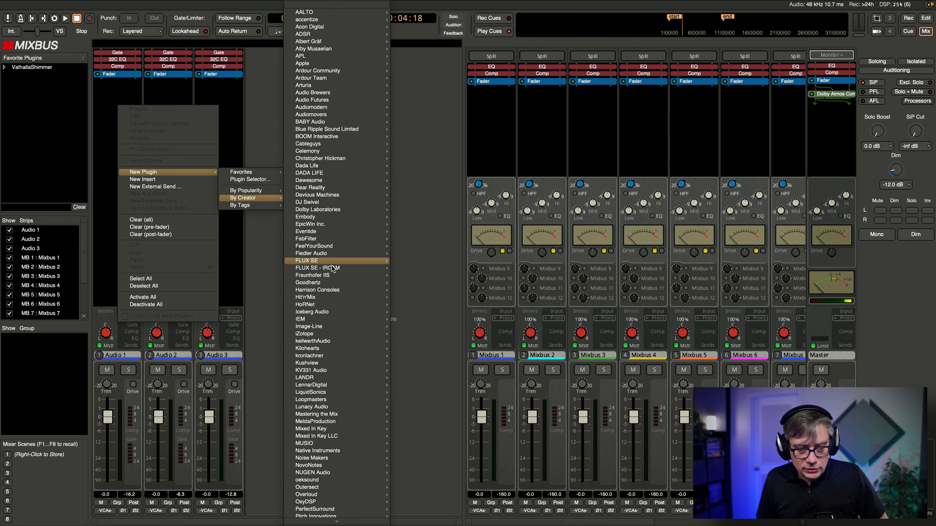
mouse_move(332, 256)
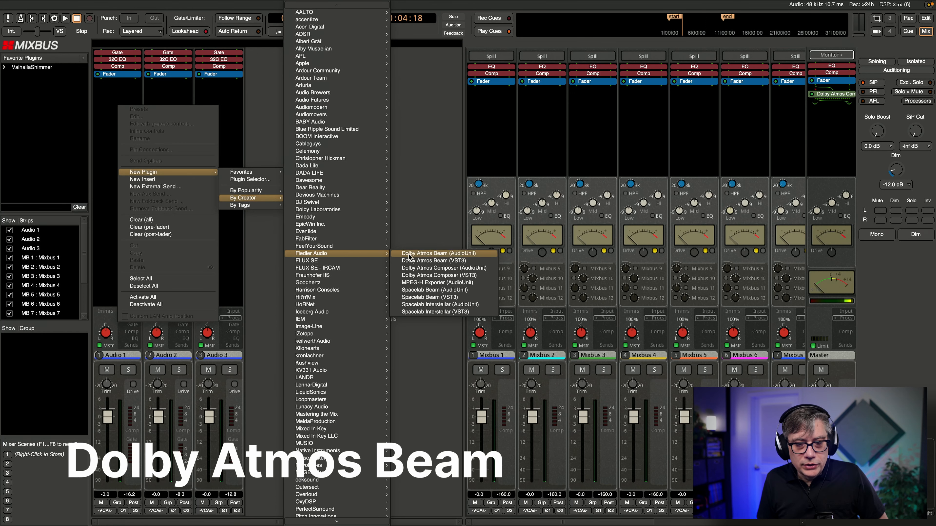
left_click(424, 263)
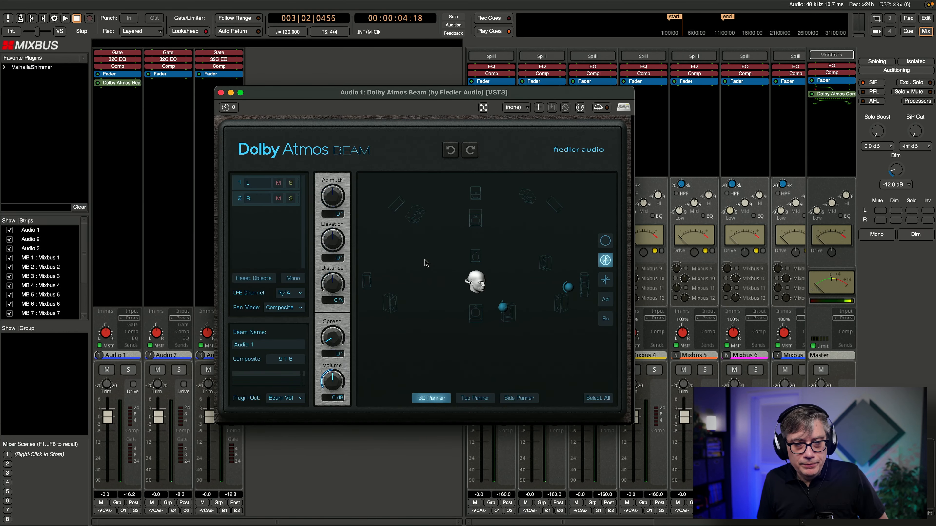
left_click_drag(349, 95, 218, 67)
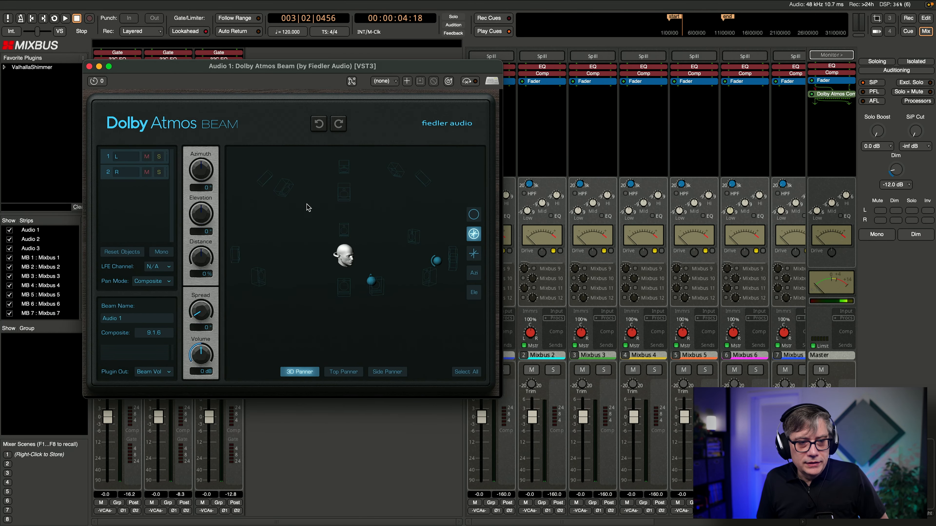
Step: Reopen Dolby Atmos Composer from the Master channel and arrange its window alongside the Audio 1 Beam window
double_click(834, 97)
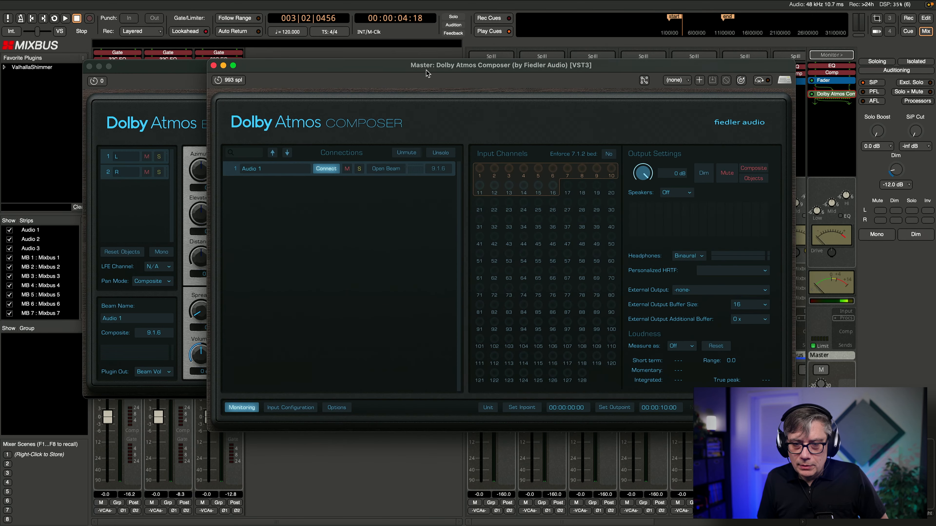
left_click_drag(426, 72, 564, 77)
left_click_drag(310, 69, 320, 187)
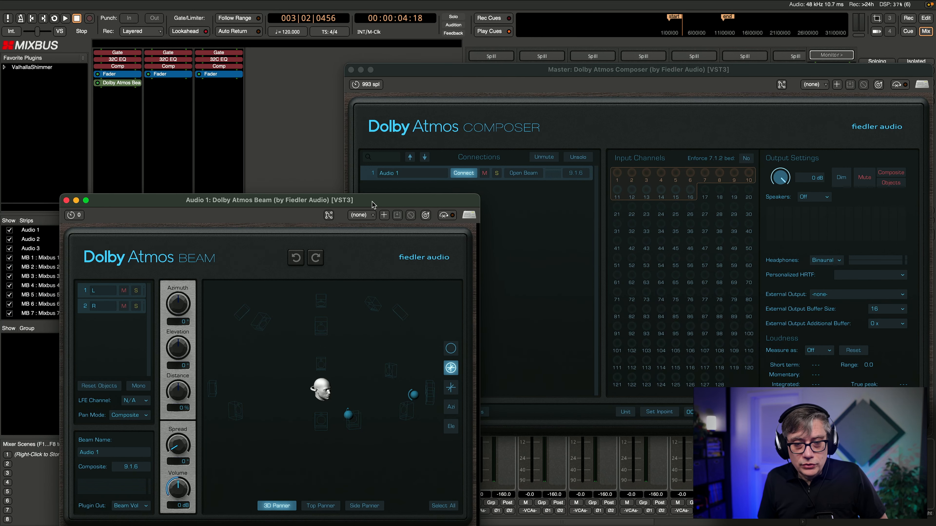
left_click_drag(372, 205, 380, 120)
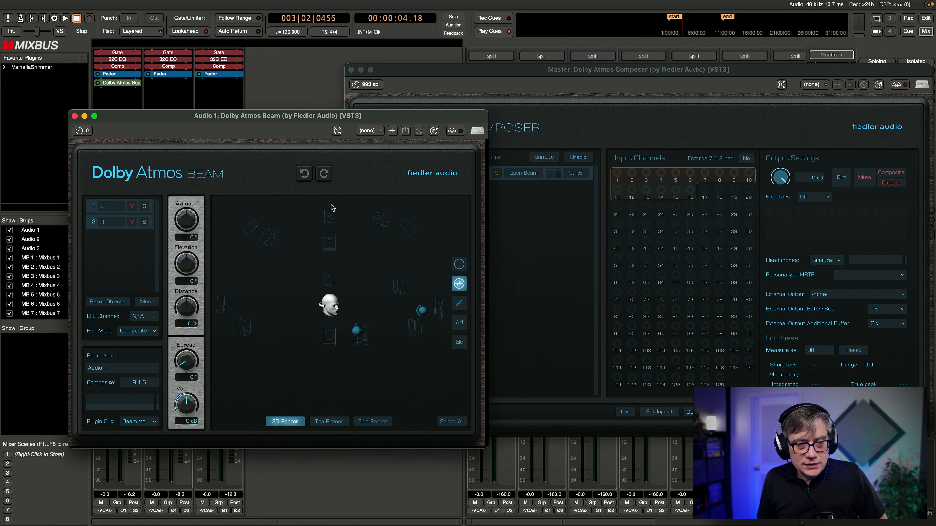
left_click_drag(424, 119, 414, 143)
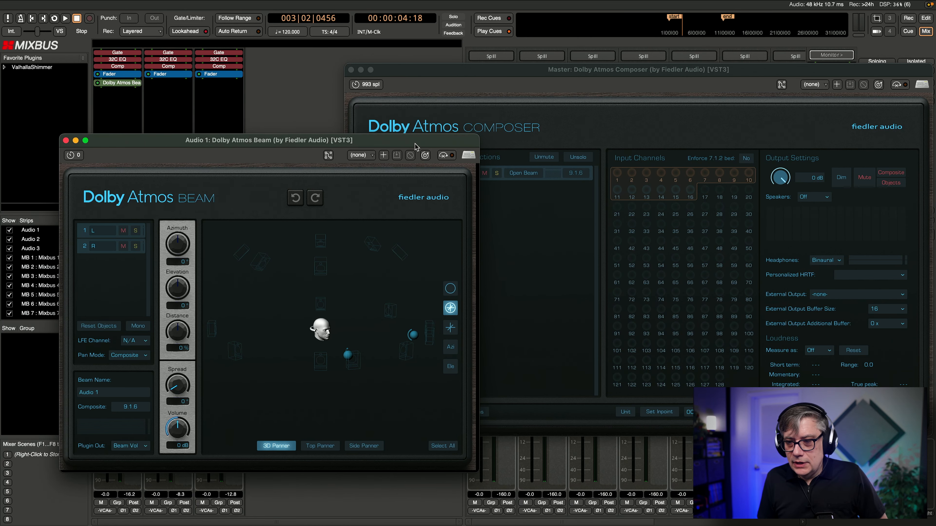
left_click_drag(662, 67, 613, 52)
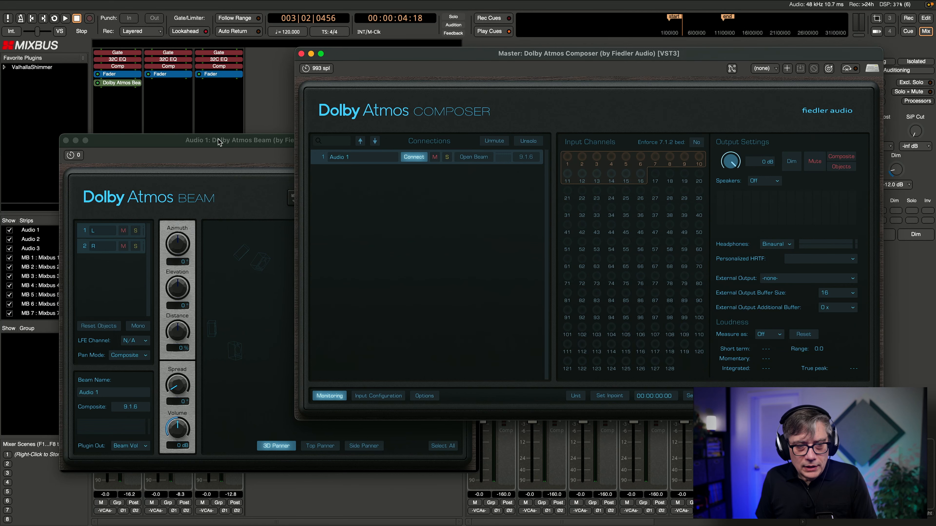
left_click_drag(219, 142, 291, 137)
Step: Play the session and check the Audio 1 Beam signal against Composer's input channels and headphone meter, shifting the Beam window as needed
key("space")
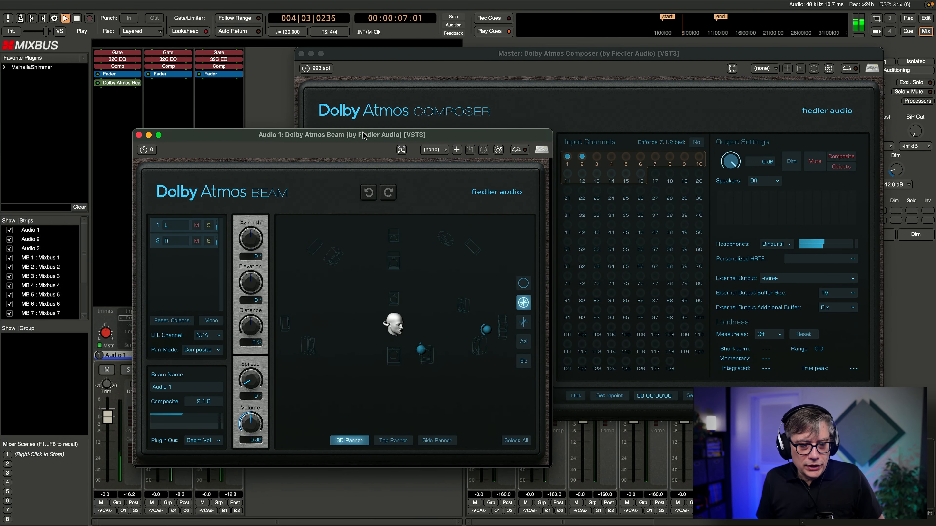
left_click_drag(337, 134, 544, 126)
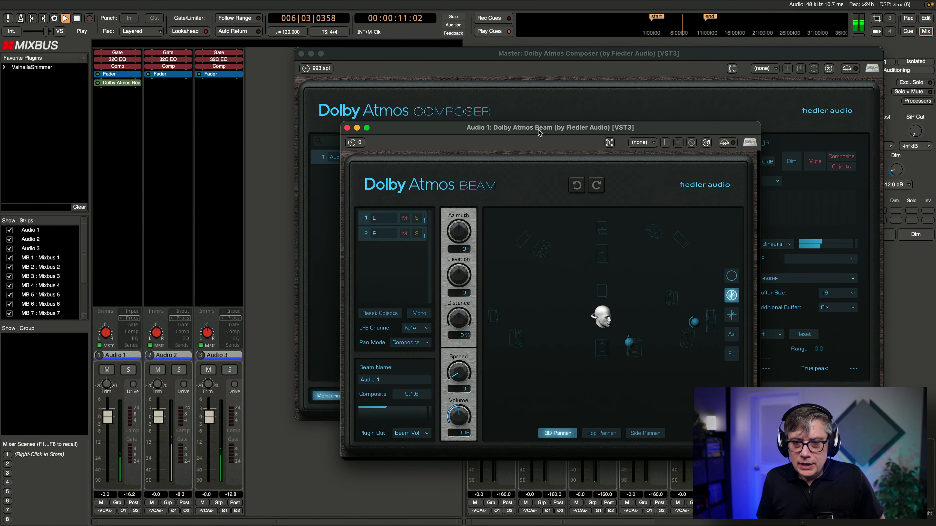
left_click_drag(537, 133, 405, 145)
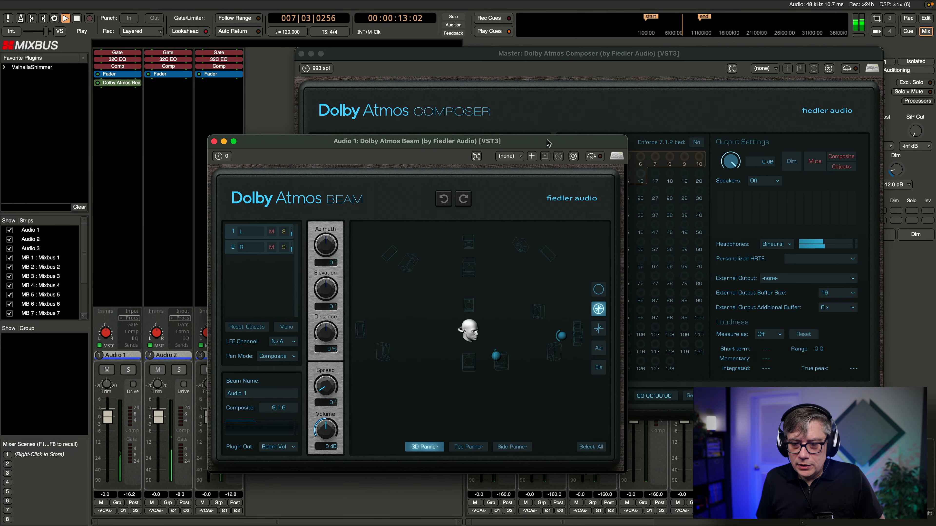
left_click_drag(547, 143, 396, 122)
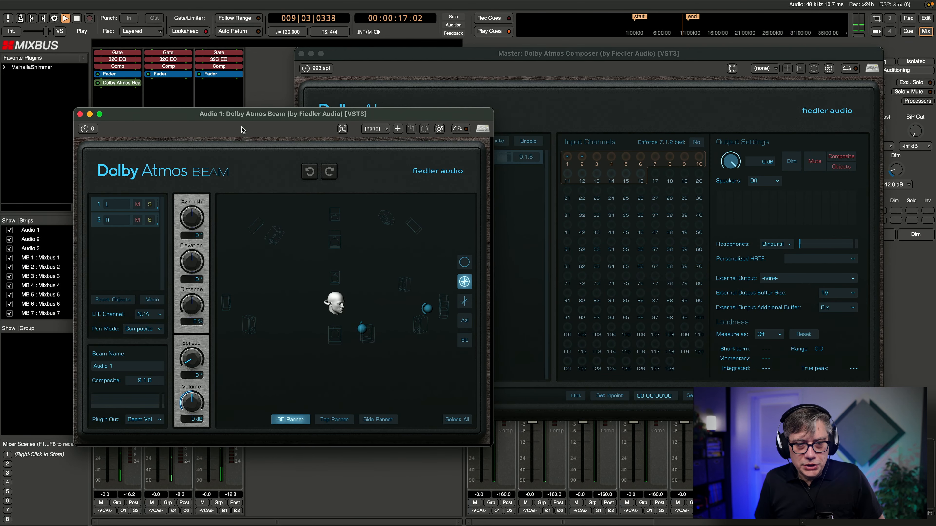
left_click_drag(254, 115, 451, 141)
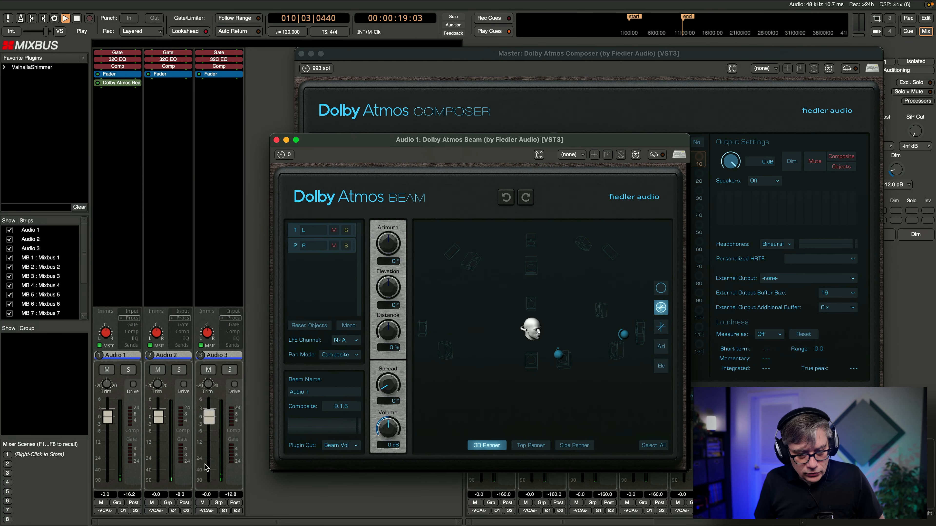
key("space")
Step: Return to the editor and start playback of the Game-Audio-Demo-Pad3 region on Audio 1
left_click(925, 18)
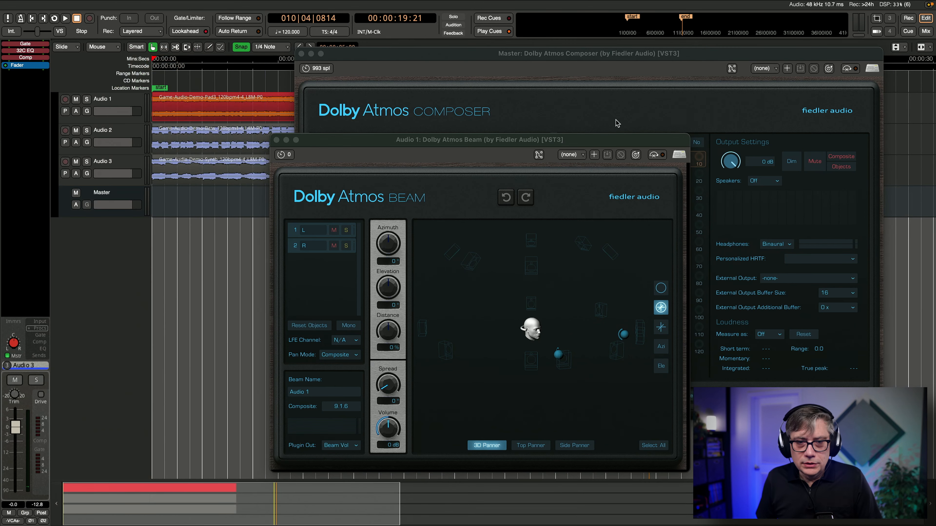
right_click(231, 110)
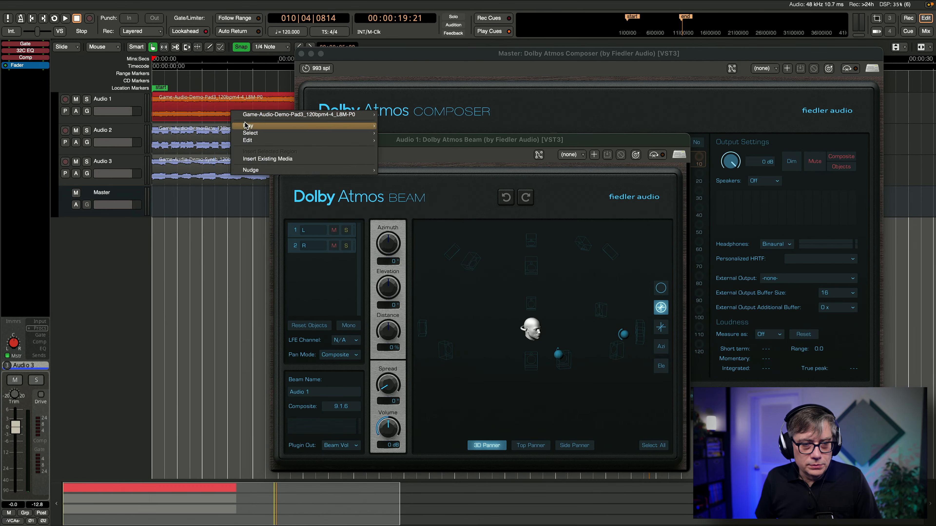
mouse_move(364, 114)
left_click(427, 154)
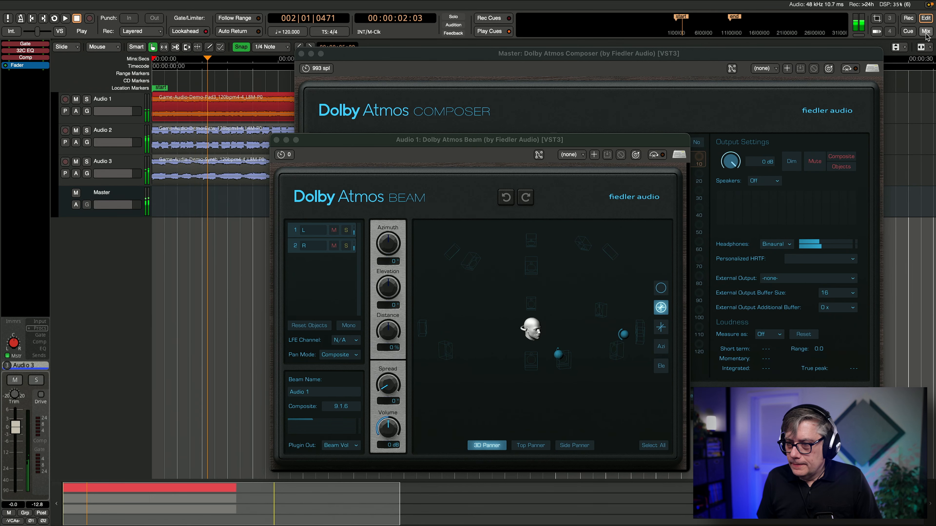
Step: Switch to the mixer, move the Audio 1 Beam window aside, and pan its R object to about -62.4° azimuth
key("alt+m")
left_click_drag(425, 147, 214, 122)
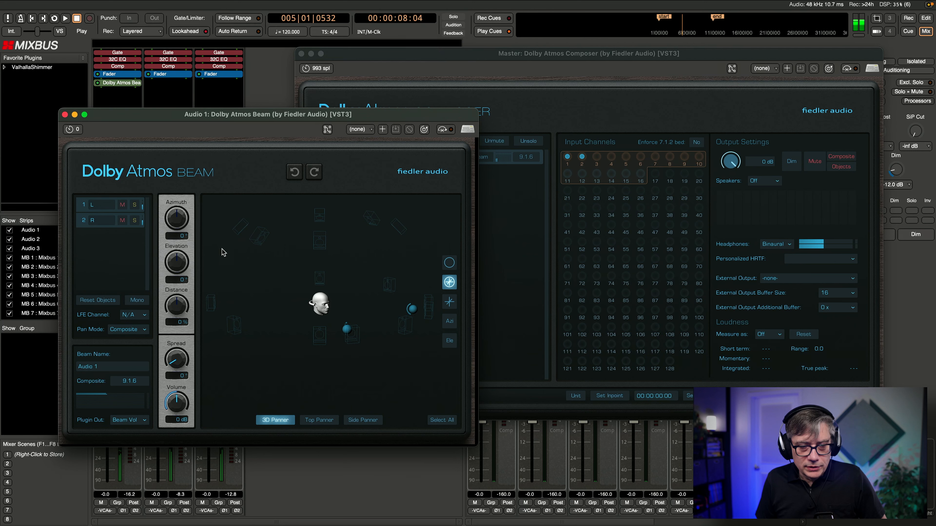
left_click(347, 330)
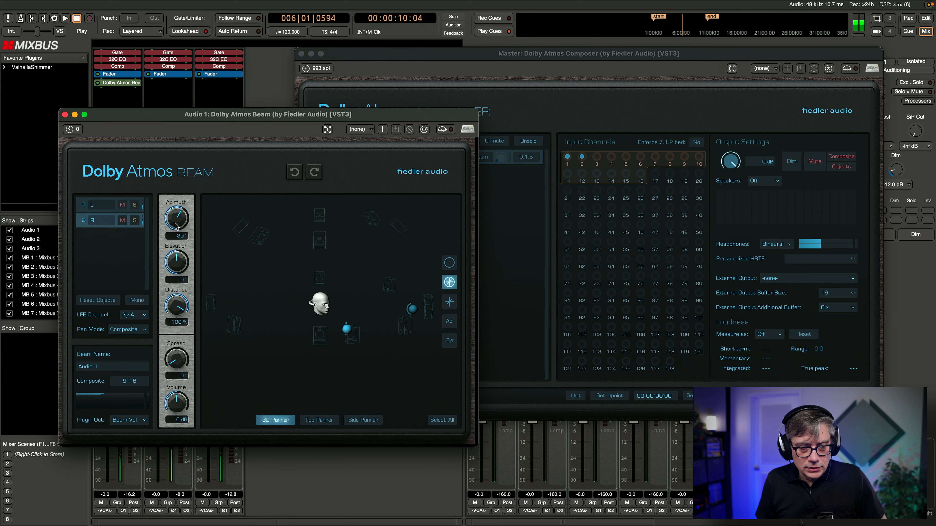
left_click_drag(175, 225, 195, 210)
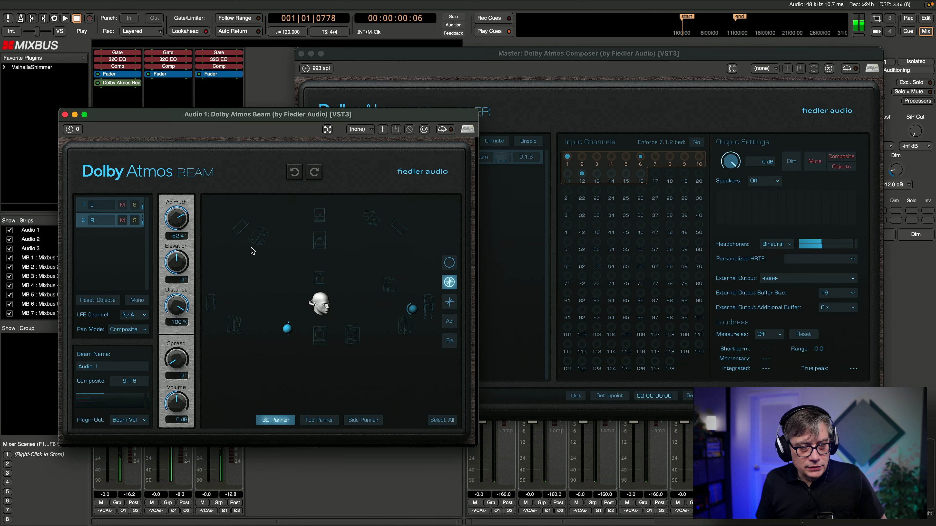
Step: Reset the R object's azimuth to 0° and widen its spread to about 73°
double_click(180, 225)
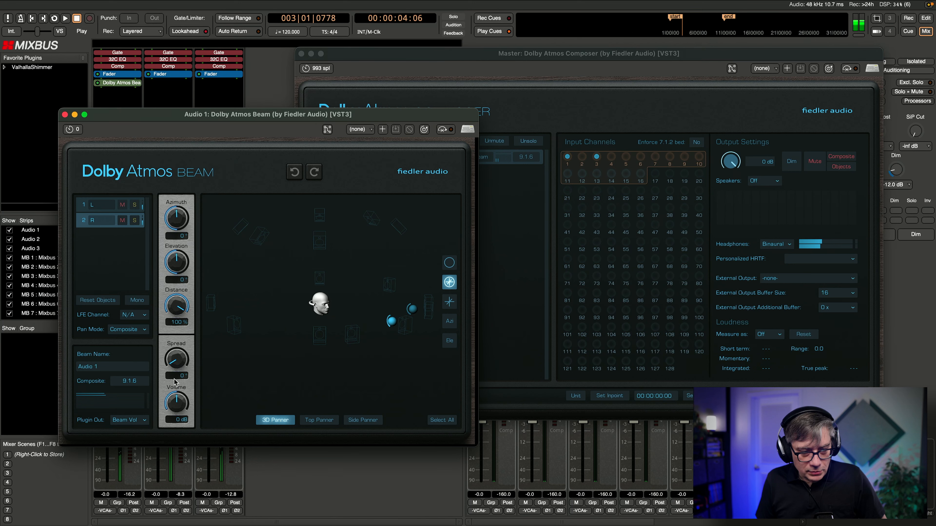
left_click_drag(179, 350, 191, 327)
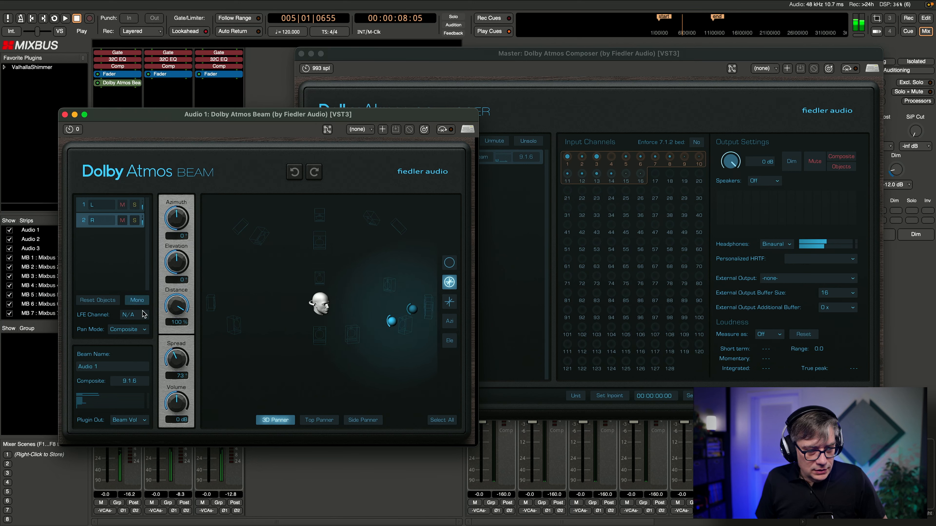
Step: Return the Beam's R object to -30° azimuth with 86° spread, and switch the pan mode to Objects
left_click(144, 329)
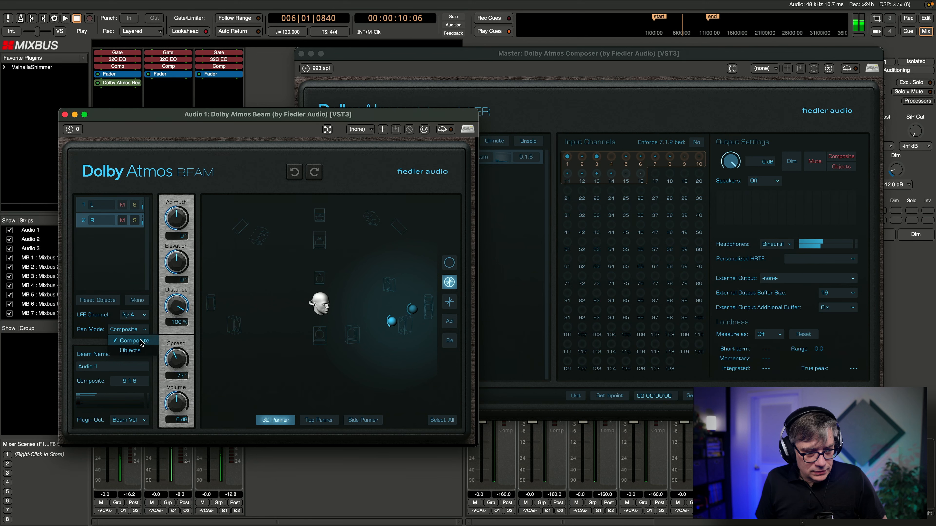
left_click(141, 341)
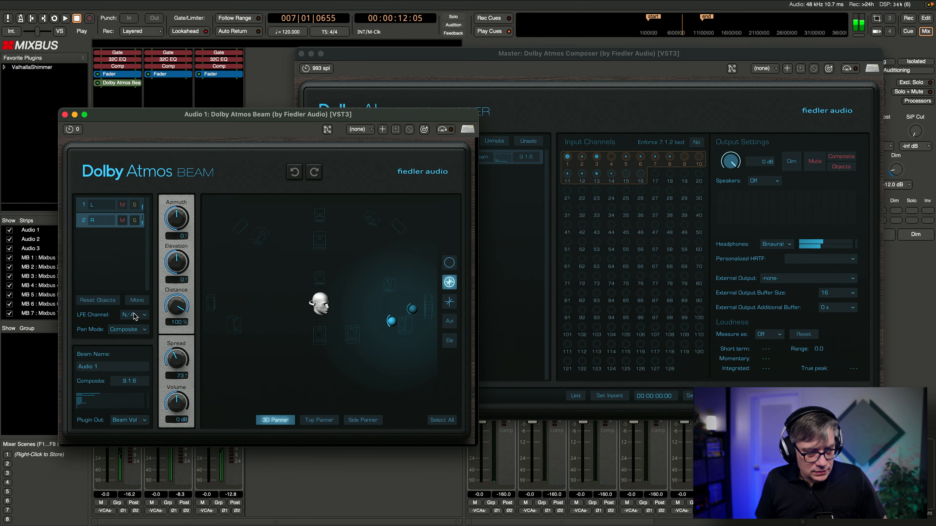
left_click(98, 300)
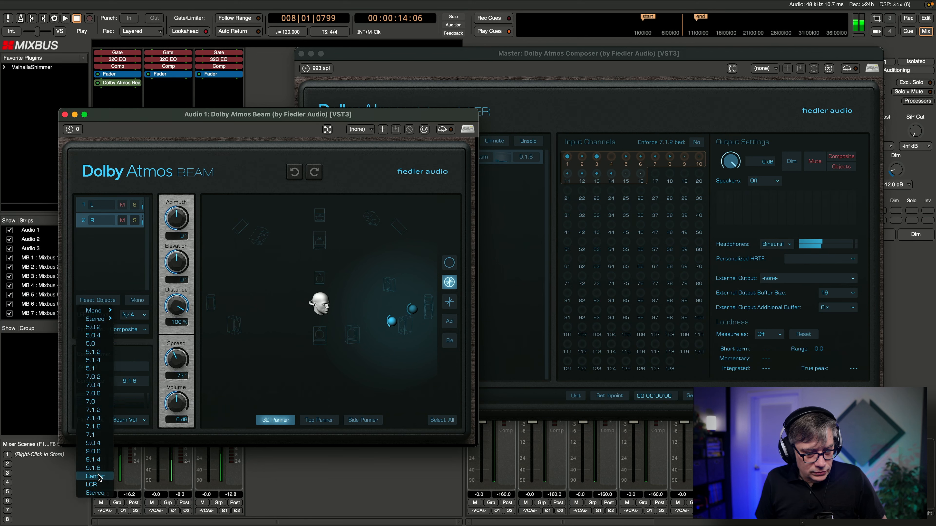
left_click(94, 476)
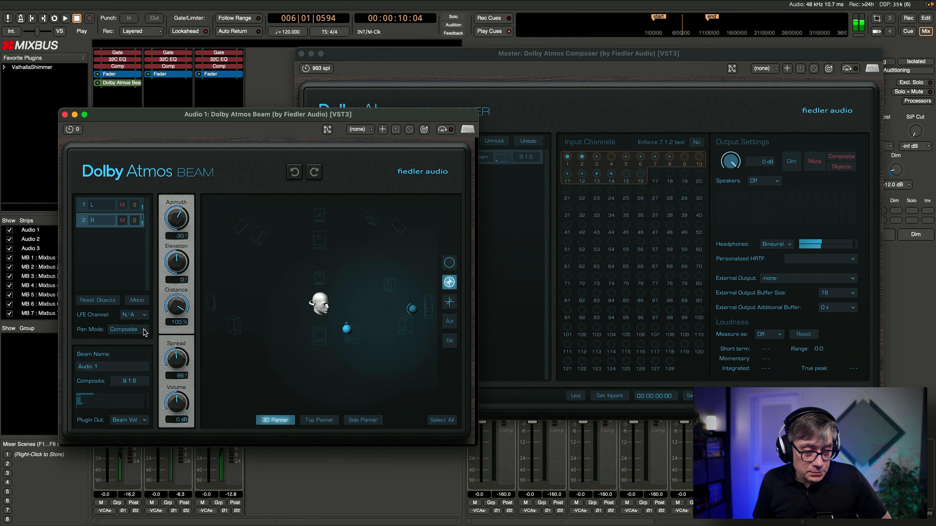
left_click(125, 330)
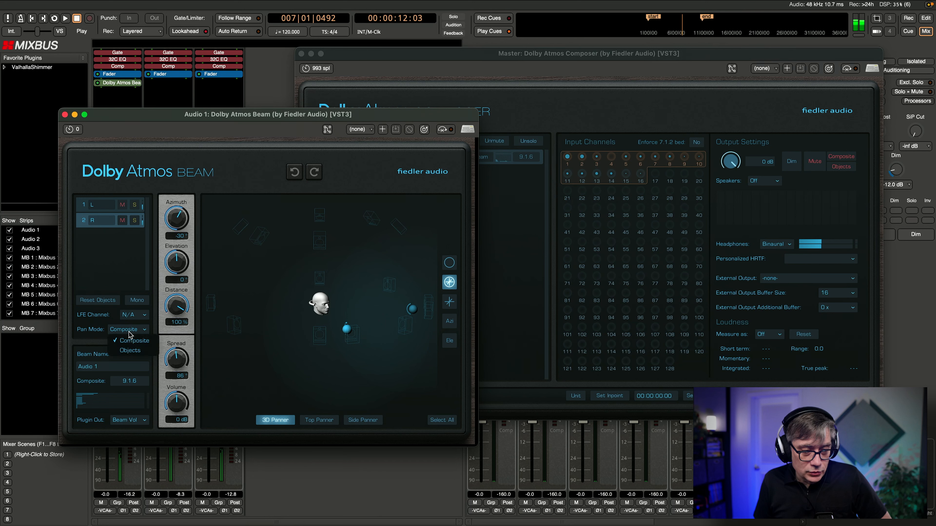
left_click(130, 351)
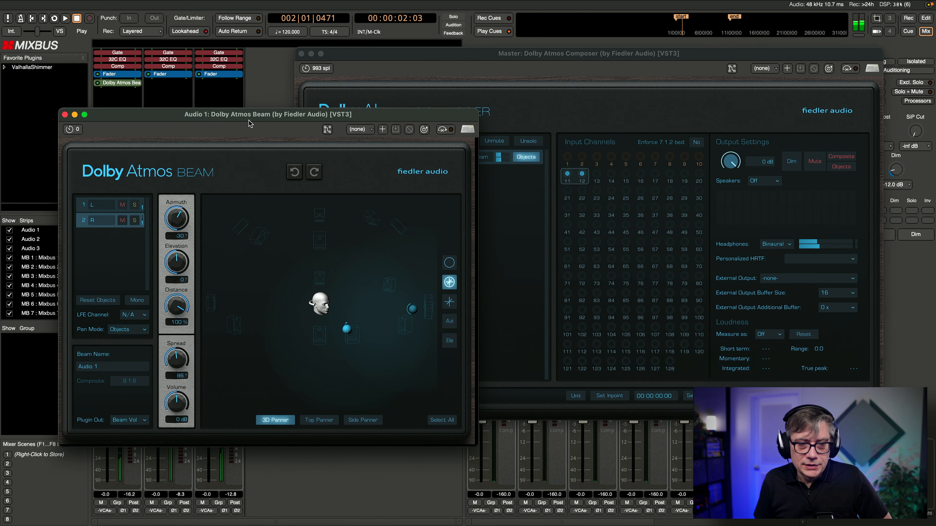
Step: Move the Beam window clear of the channel strips and place the Dolby Atmos Beam plugin before the fader on Audio 1
left_click_drag(252, 118, 439, 135)
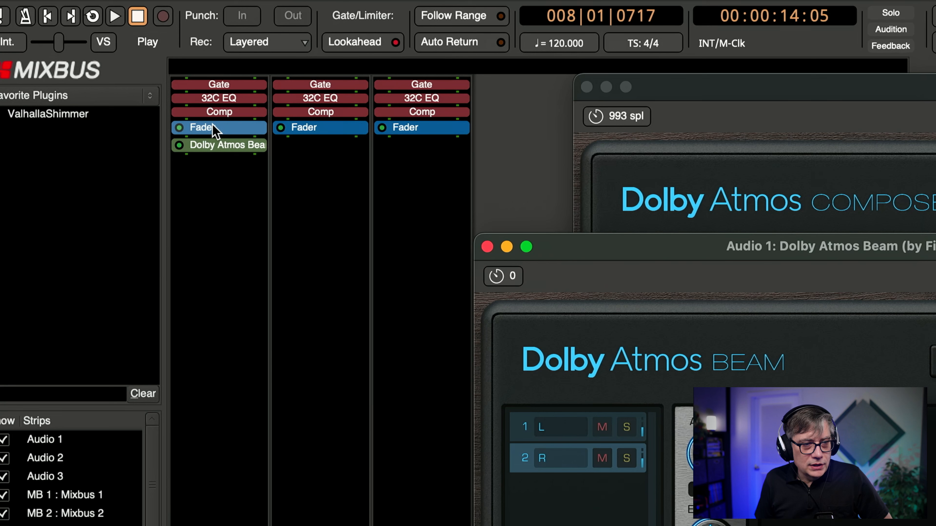
key("Home")
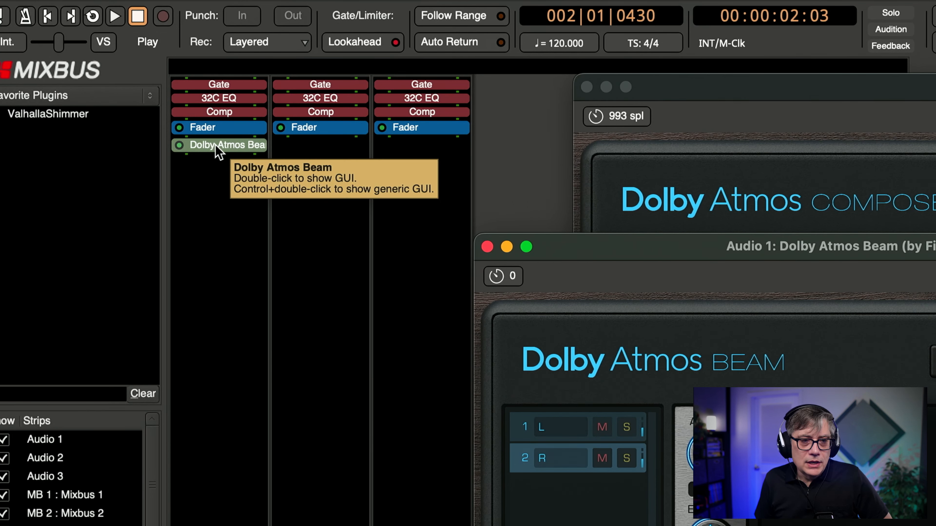
left_click_drag(217, 150, 219, 128)
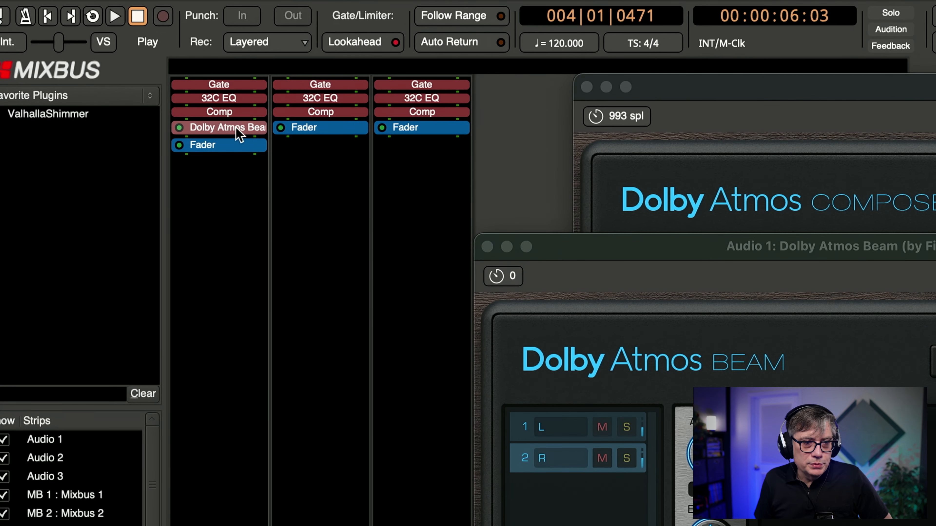